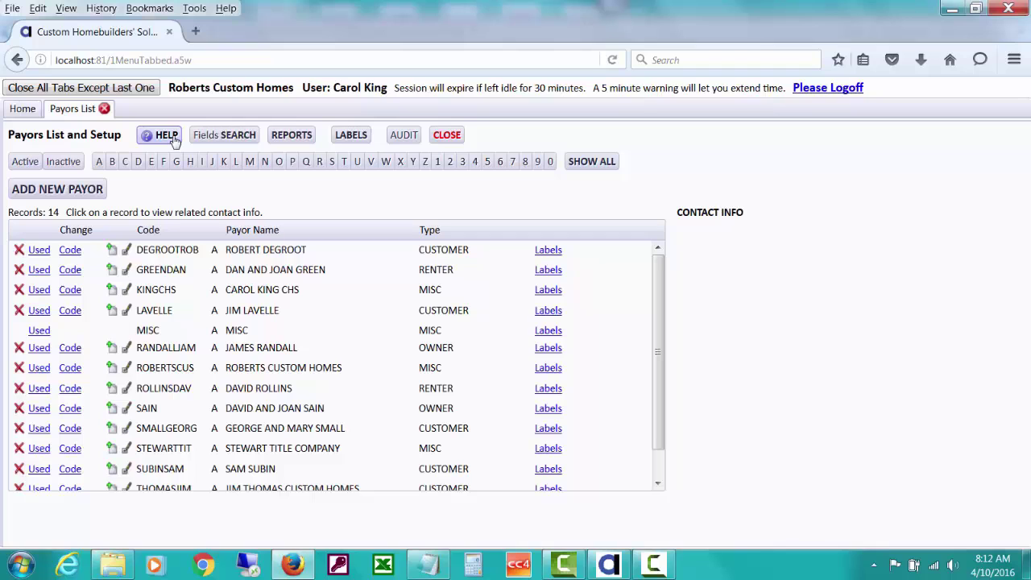
pyautogui.click(167, 136)
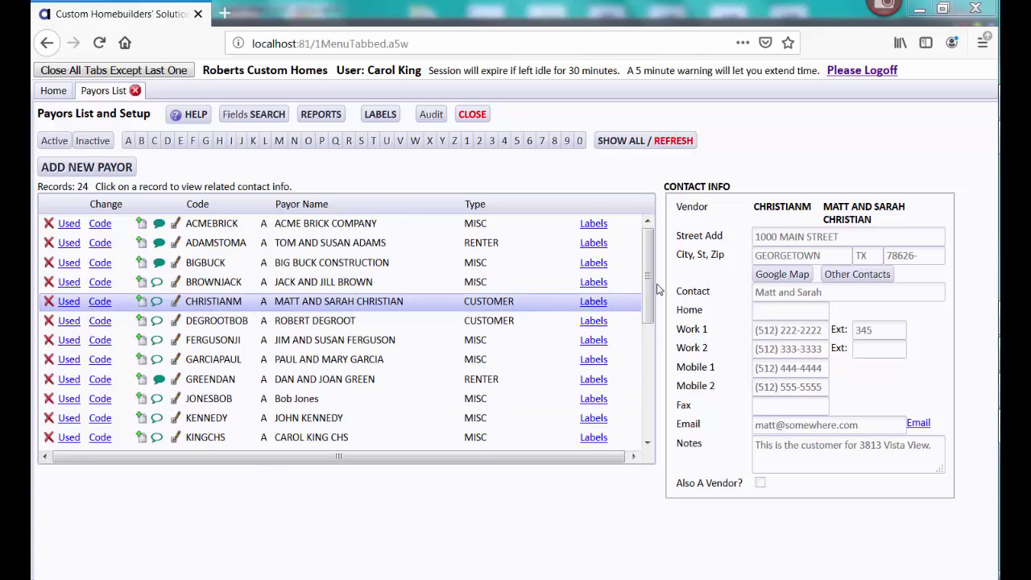
pyautogui.scroll(-1, 648, 292)
pyautogui.scroll(1, 649, 292)
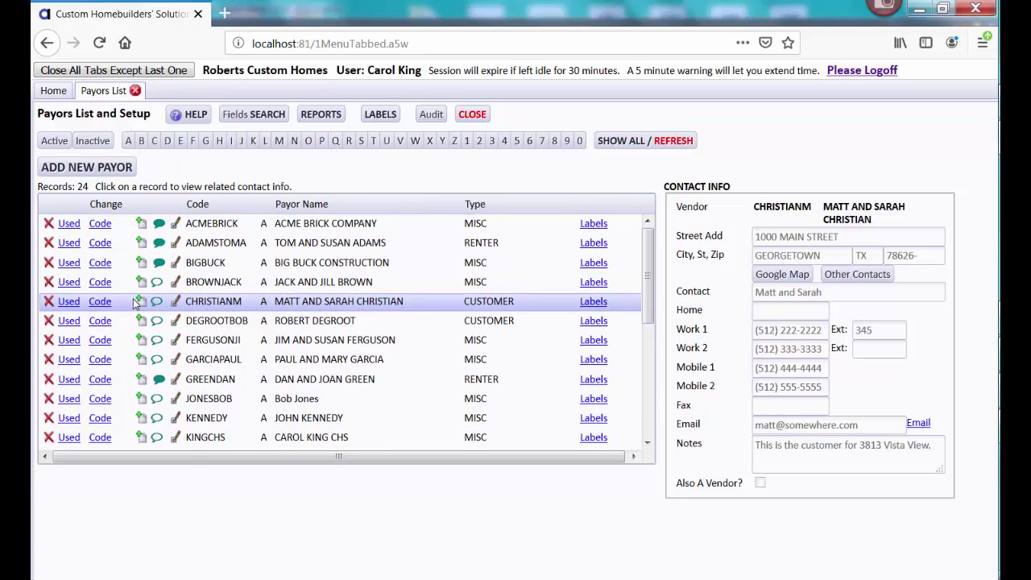
pyautogui.click(49, 302)
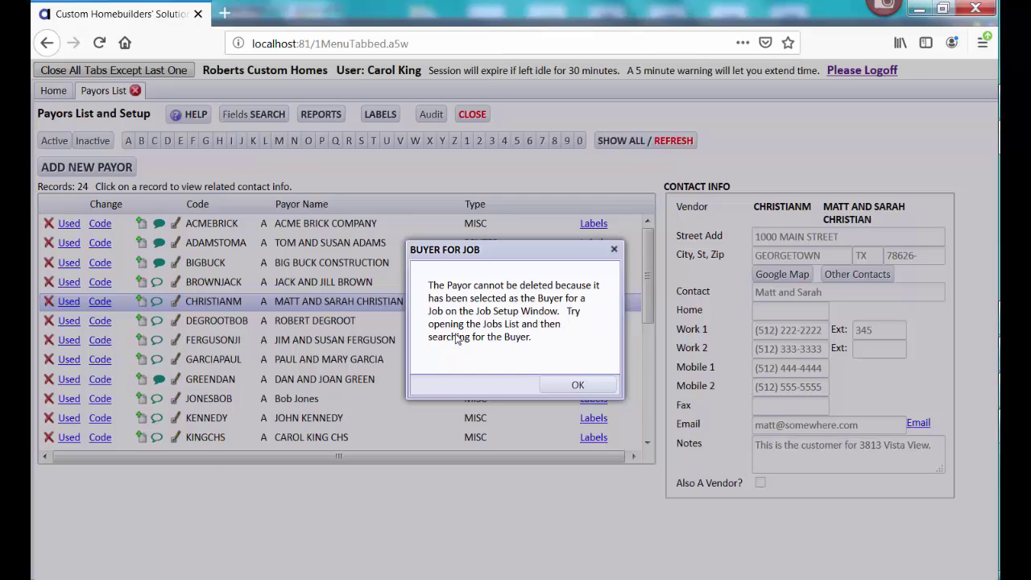
pyautogui.click(577, 386)
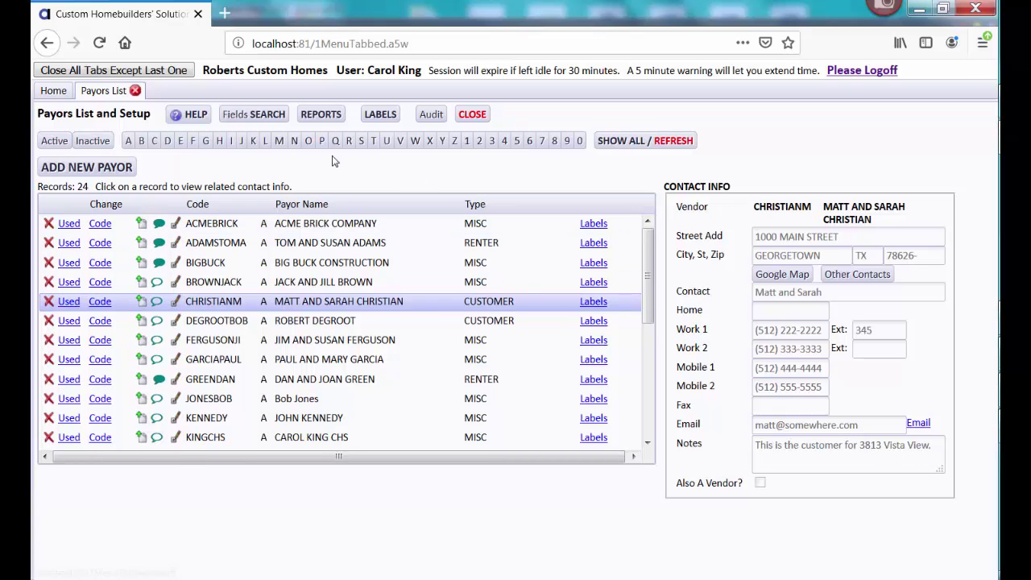
# - Open the jobs list and edit the setup of job VISTAV3813
pyautogui.click(71, 93)
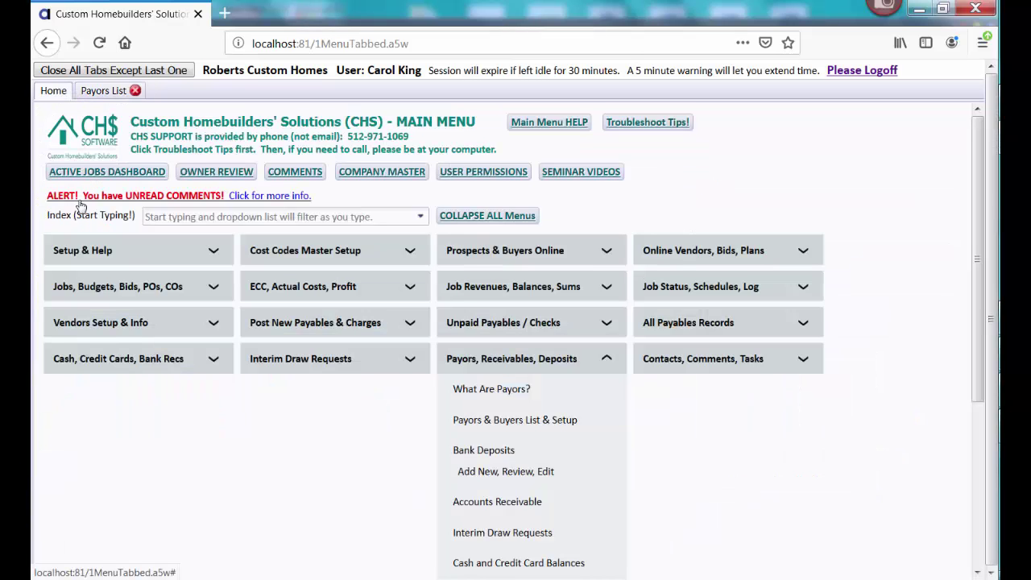
pyautogui.click(91, 282)
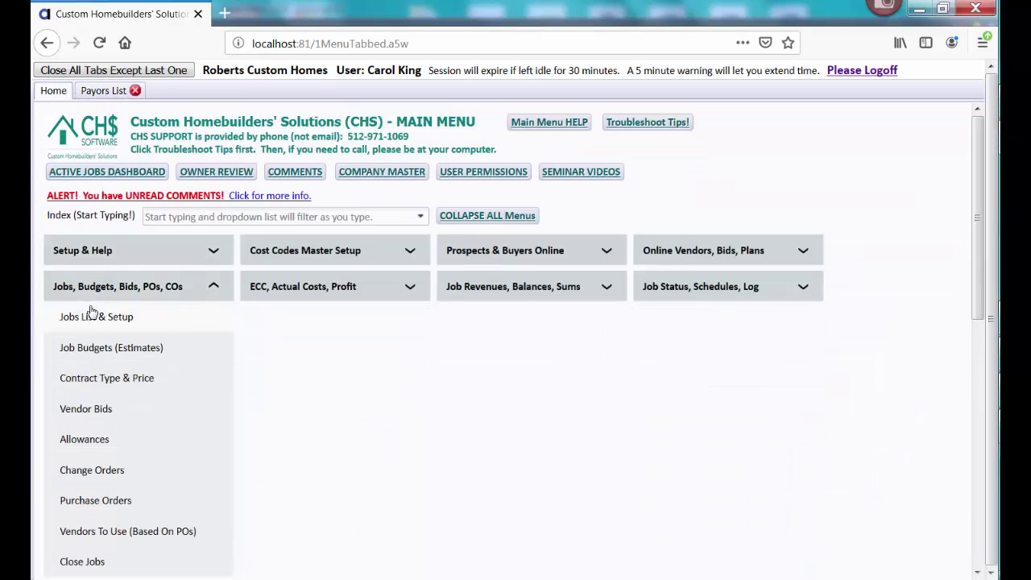
pyautogui.click(94, 317)
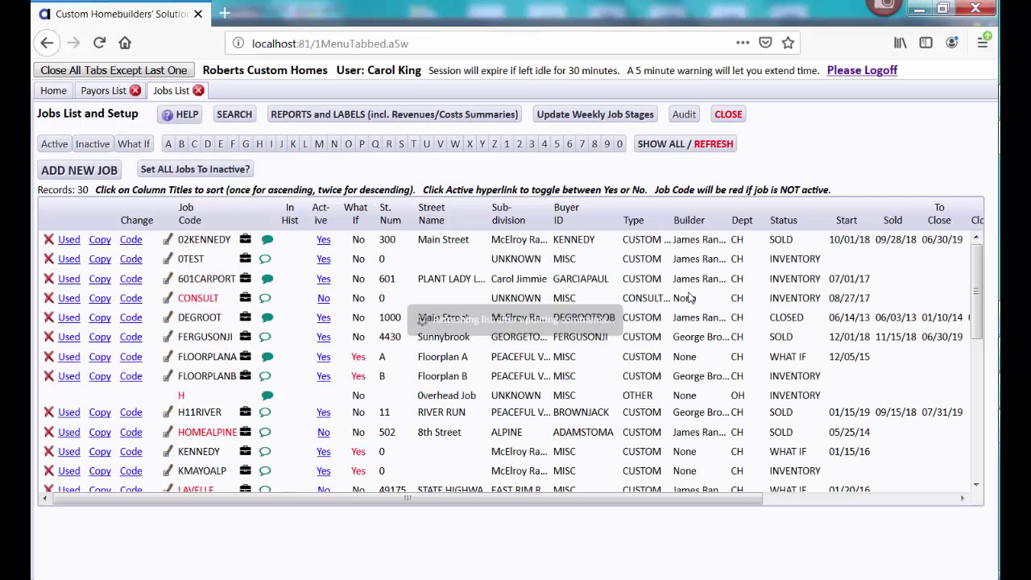
pyautogui.scroll(-1, 983, 316)
pyautogui.moveTo(982, 316); pyautogui.dragTo(981, 440)
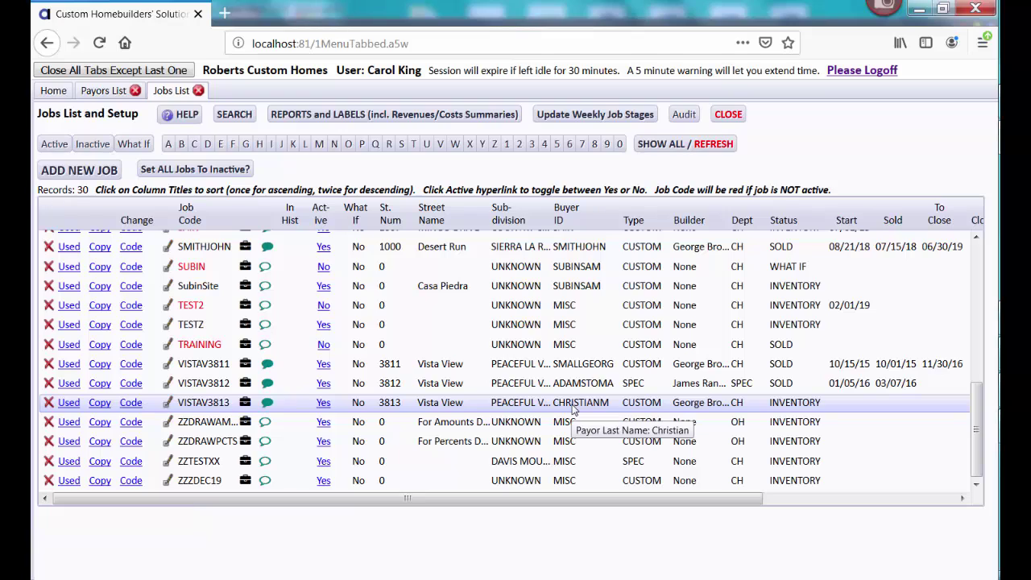
pyautogui.click(169, 403)
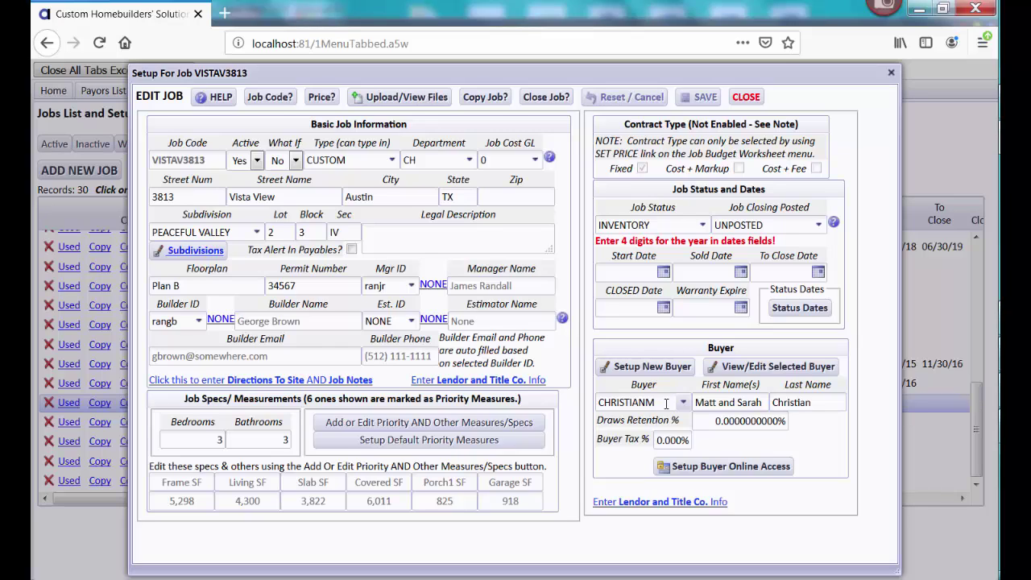
# - Change the buyer of job VISTAV3813 to MISC
pyautogui.click(684, 404)
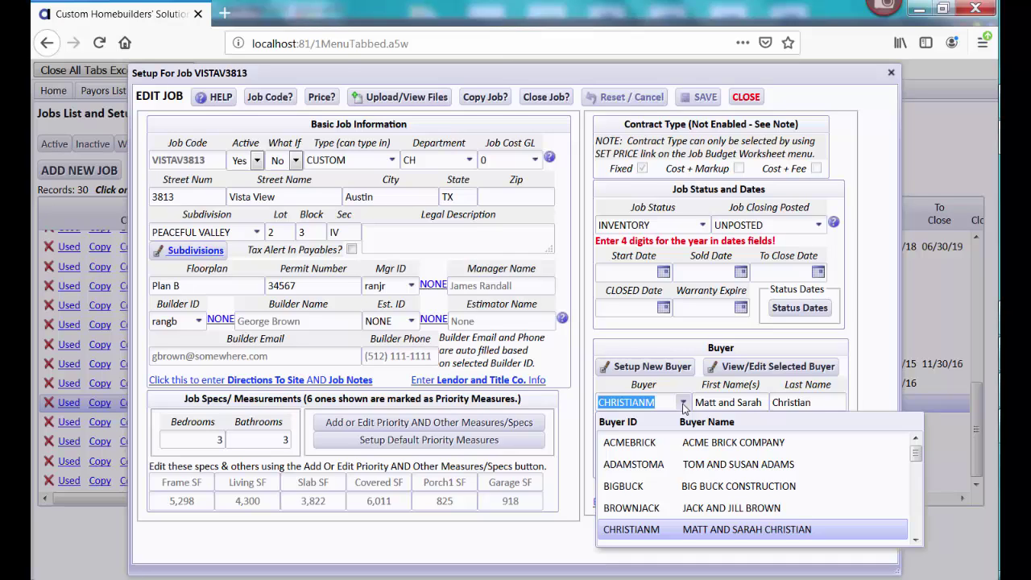
pyautogui.press('BackSpace')
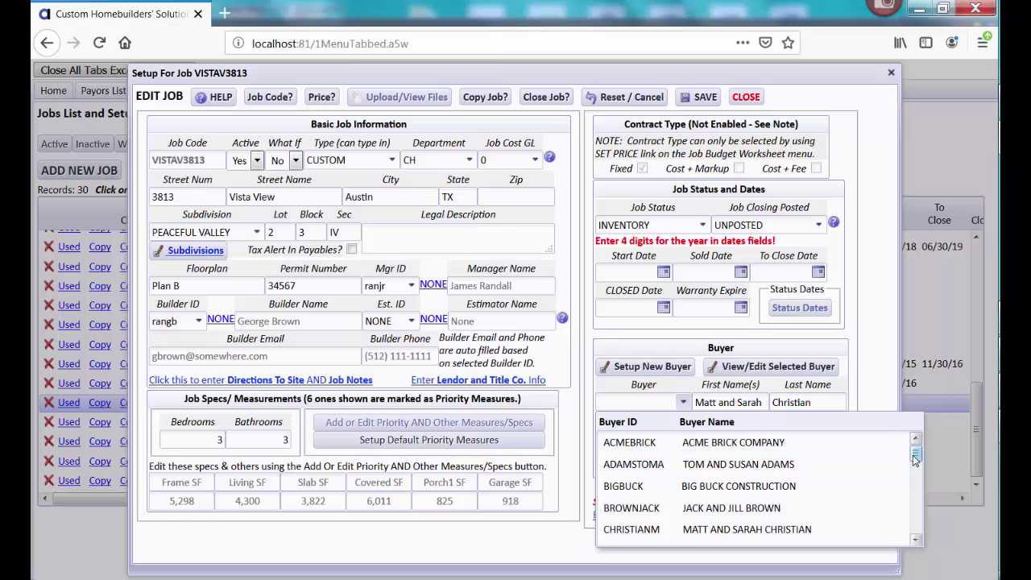
pyautogui.moveTo(916, 455); pyautogui.dragTo(908, 504)
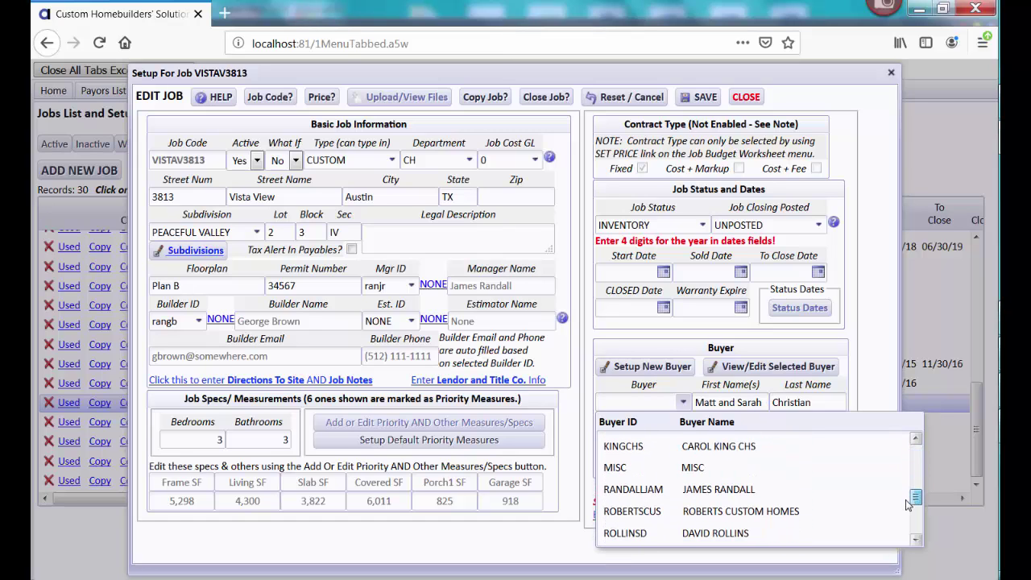
pyautogui.click(794, 472)
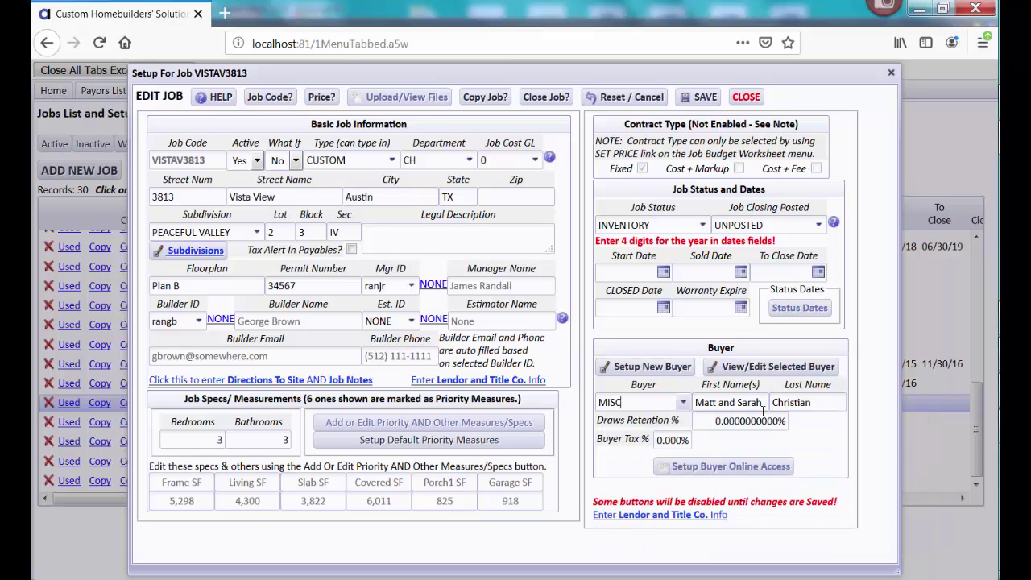
# - Clear the buyer's first and last names on job VISTAV3813, save the job and close its setup
pyautogui.moveTo(762, 403); pyautogui.dragTo(687, 404)
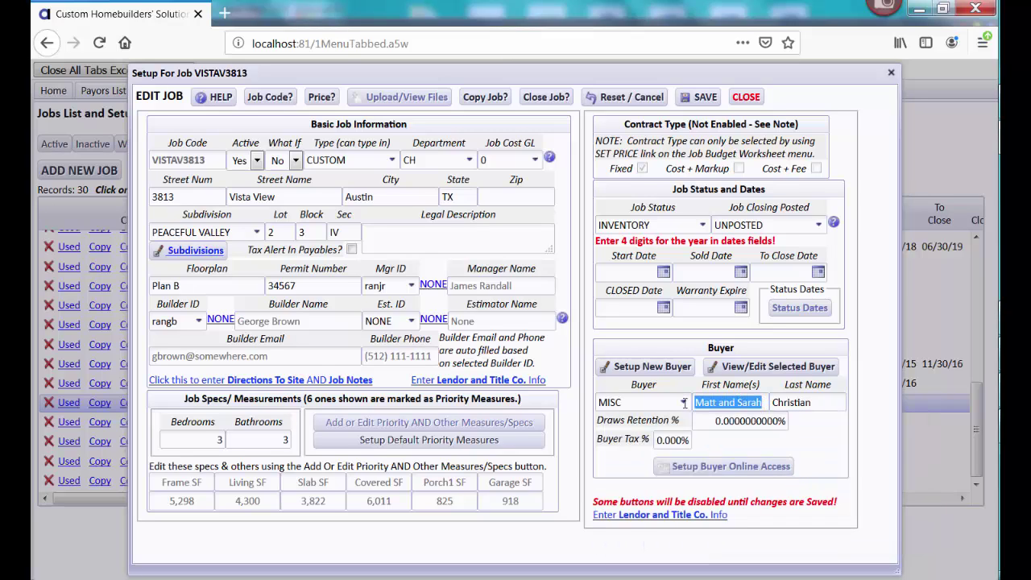
pyautogui.press('BackSpace')
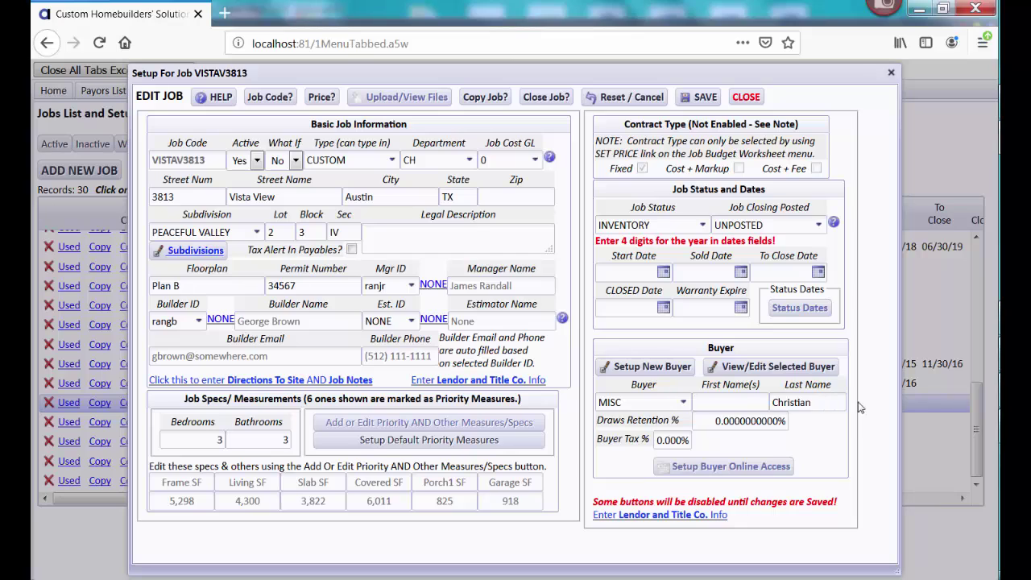
pyautogui.moveTo(830, 402); pyautogui.dragTo(756, 395)
pyautogui.press('BackSpace')
pyautogui.click(703, 103)
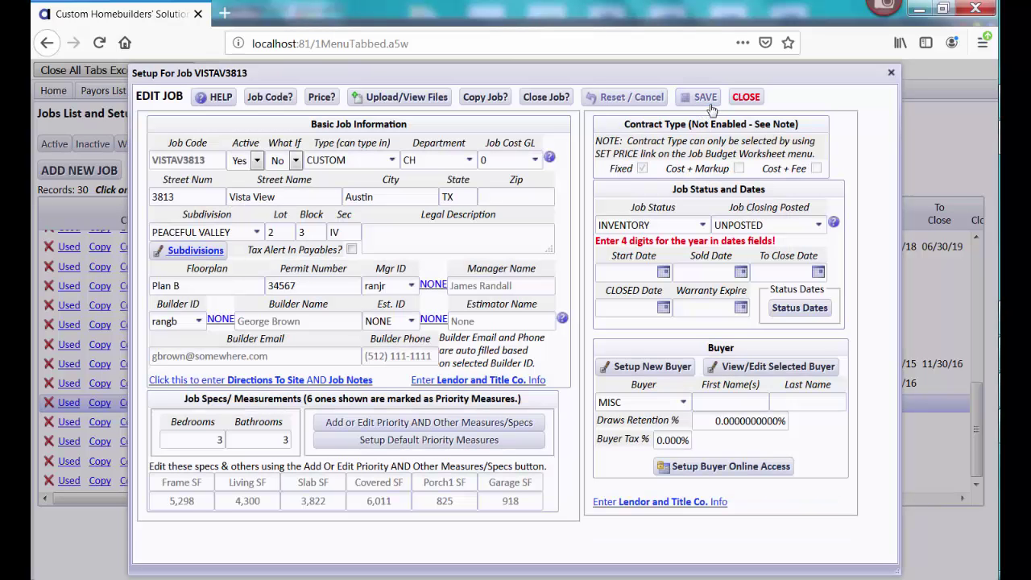
pyautogui.click(741, 97)
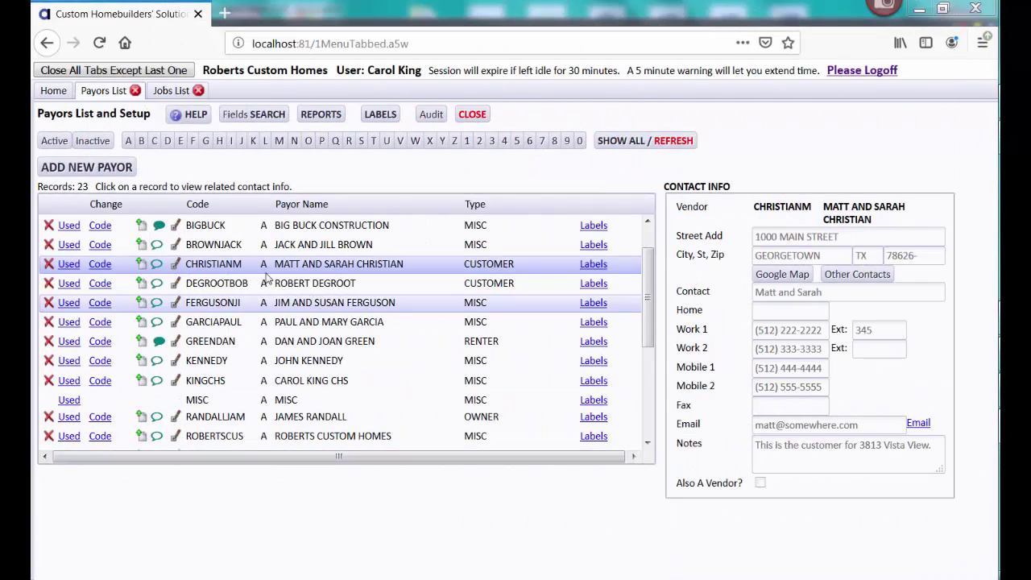
pyautogui.click(46, 264)
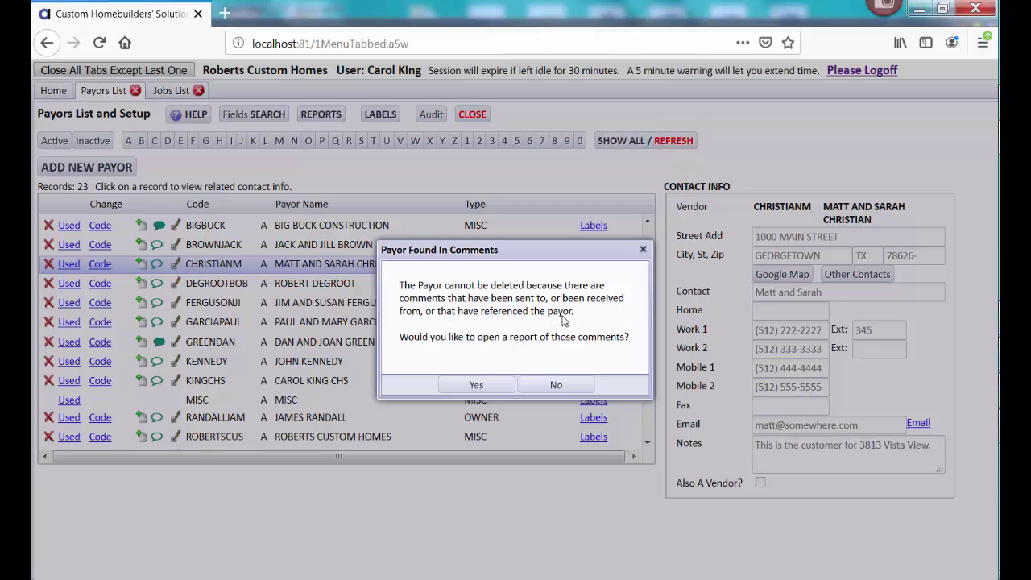
pyautogui.click(488, 385)
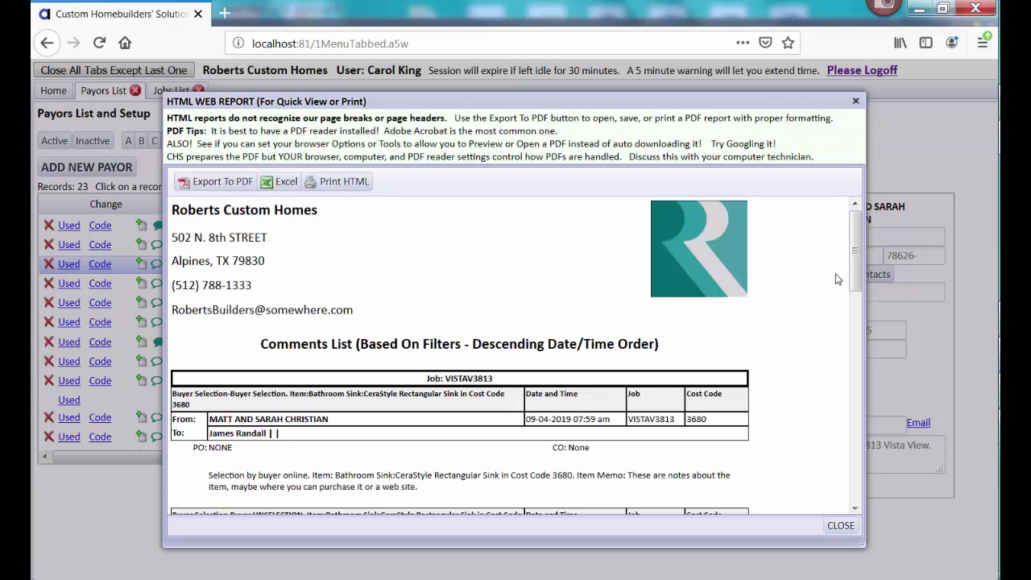
pyautogui.moveTo(855, 270); pyautogui.dragTo(861, 315)
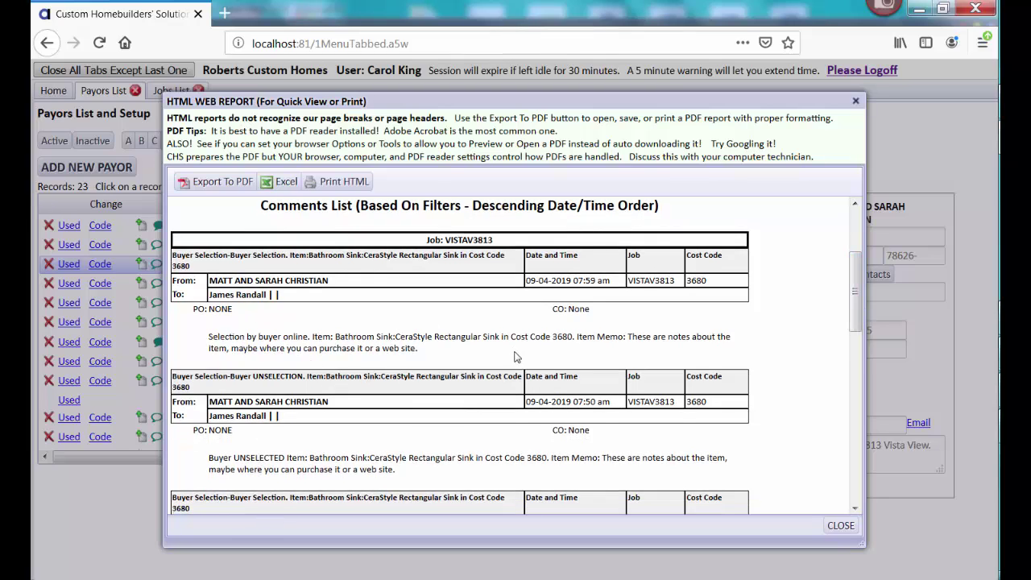
pyautogui.moveTo(857, 311); pyautogui.dragTo(839, 251)
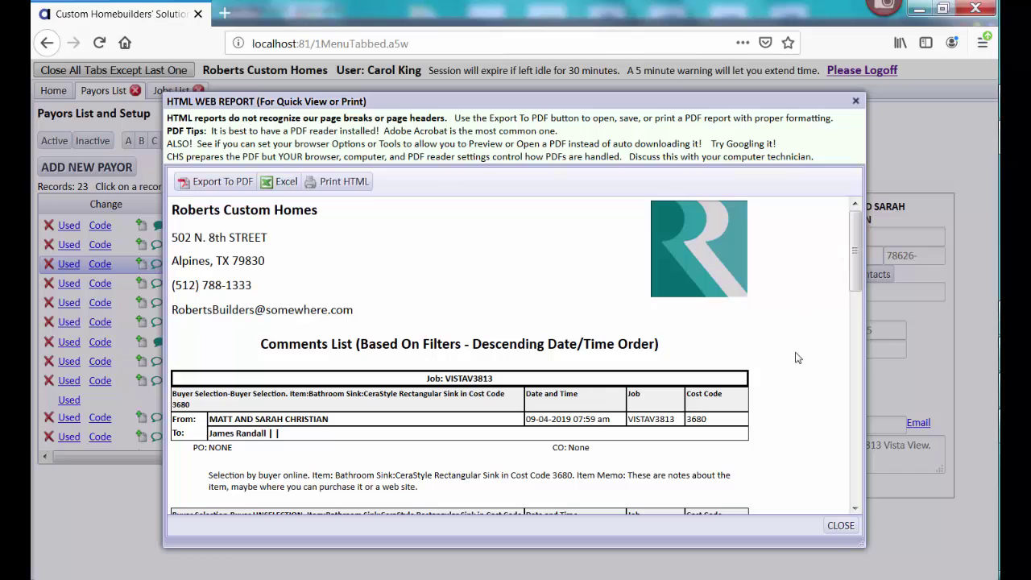
pyautogui.click(841, 525)
pyautogui.click(157, 265)
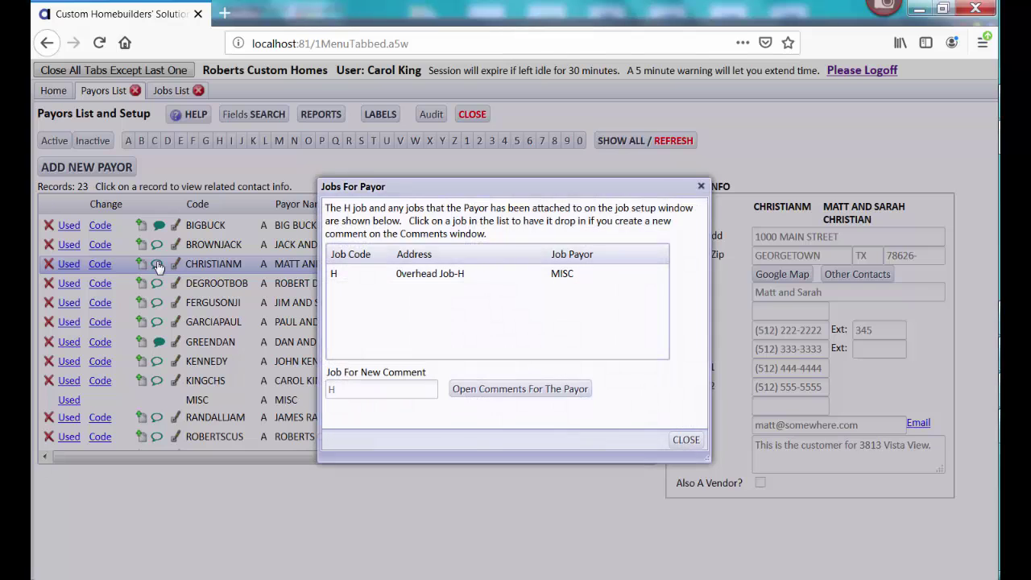
pyautogui.click(553, 391)
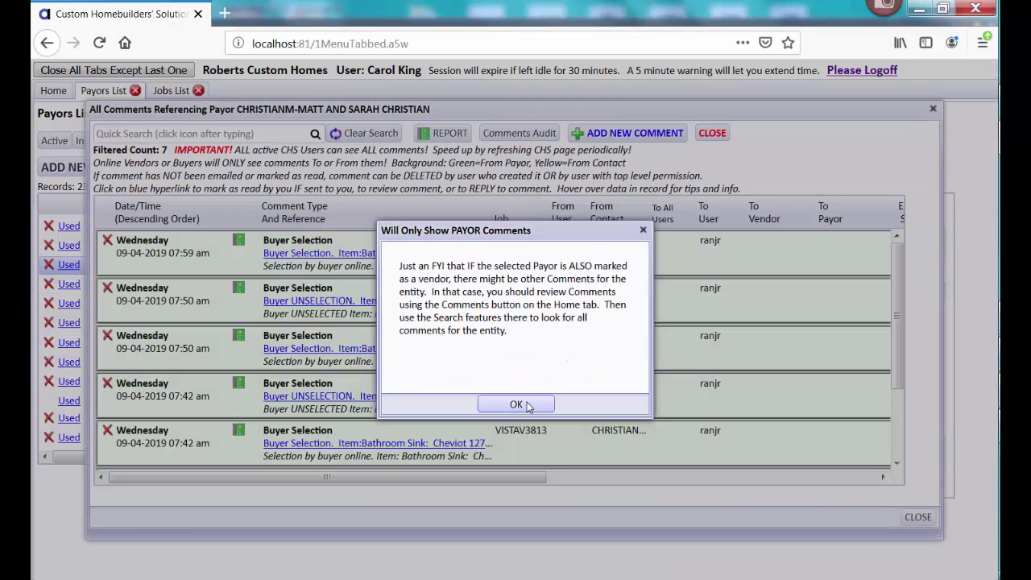
pyautogui.click(519, 402)
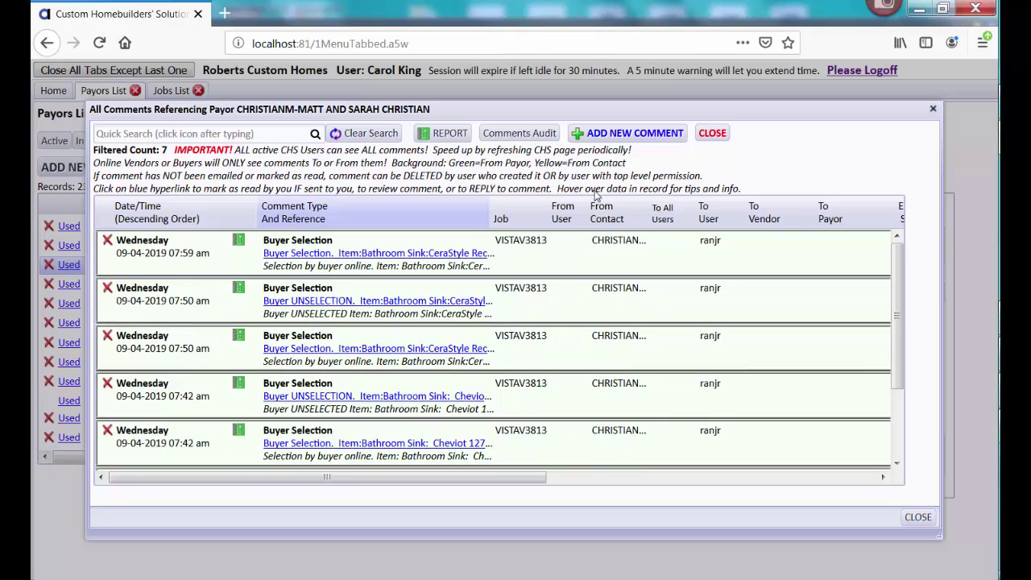
pyautogui.click(713, 135)
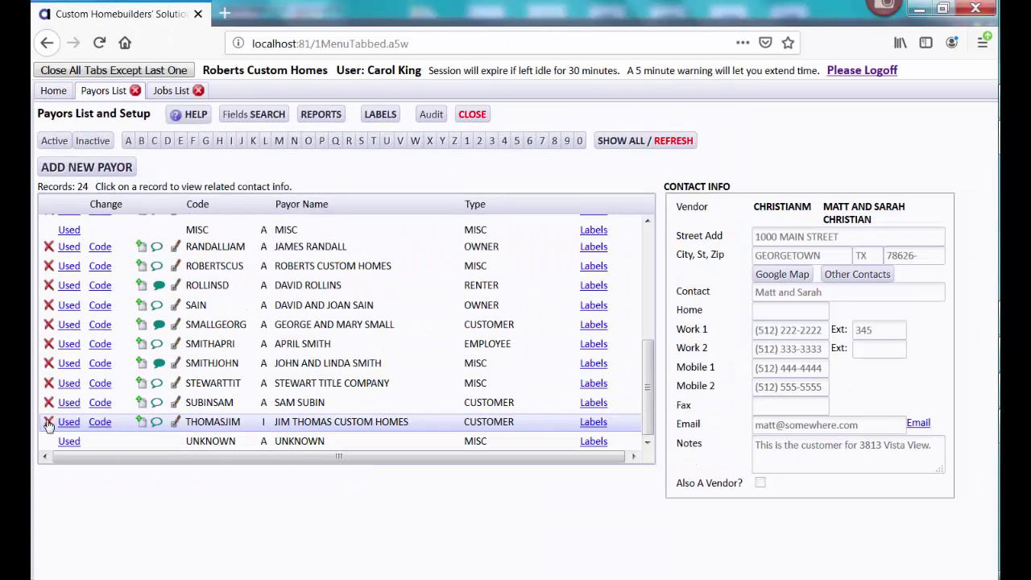
# - Try to delete the inactive CUSTOMER payor just above UNKNOWN, declining the accounting report
pyautogui.click(48, 423)
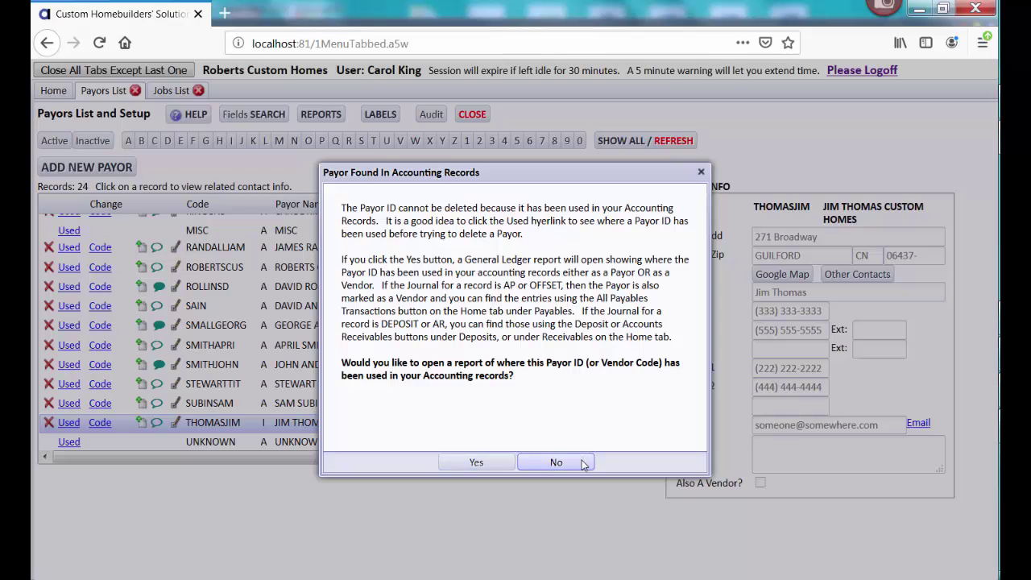
pyautogui.click(556, 463)
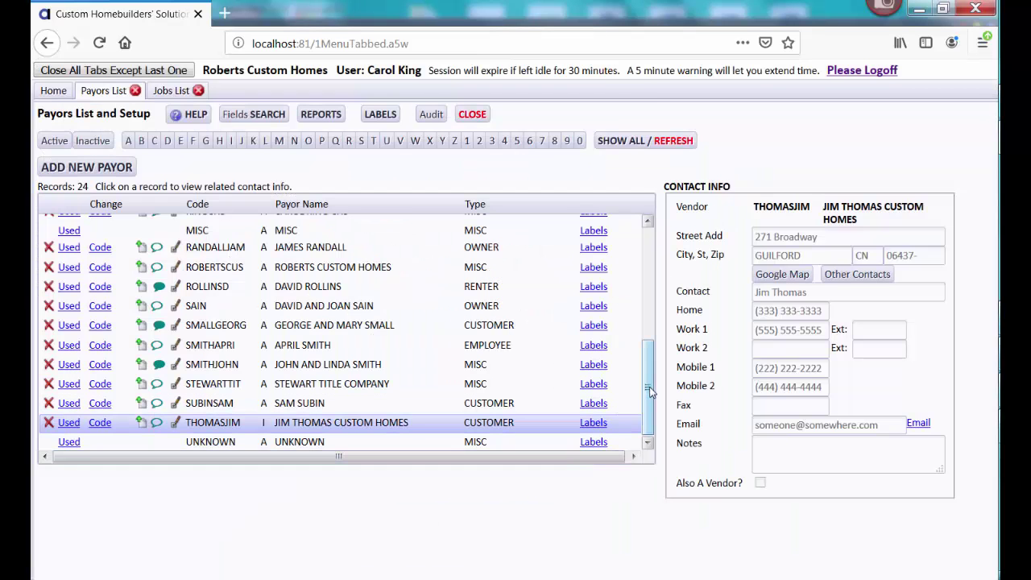
# - Try to delete the RENTER payor of job PMGIBSON and review the General Ledger report of where the payor is used
pyautogui.moveTo(651, 391); pyautogui.dragTo(649, 293)
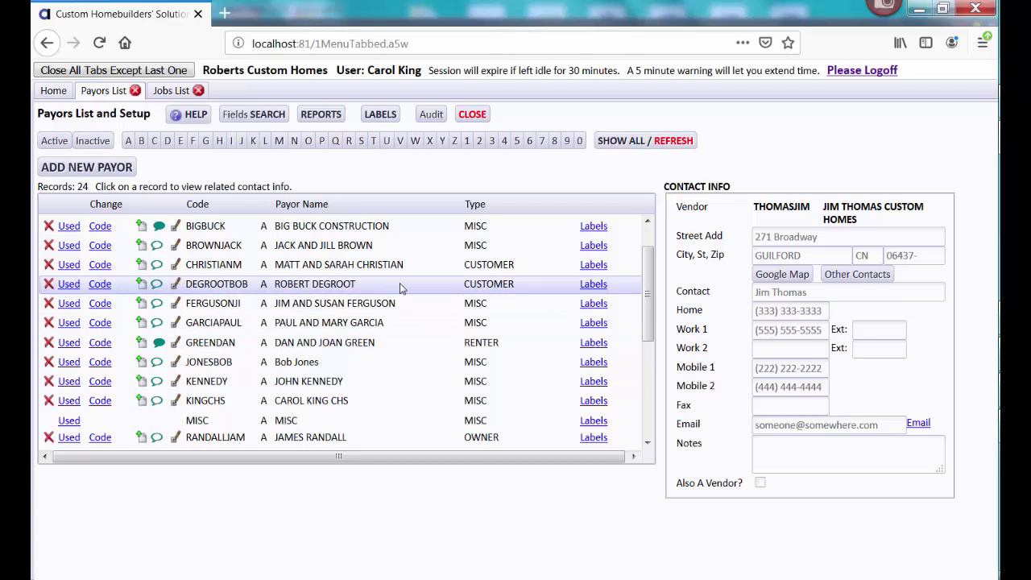
pyautogui.click(50, 342)
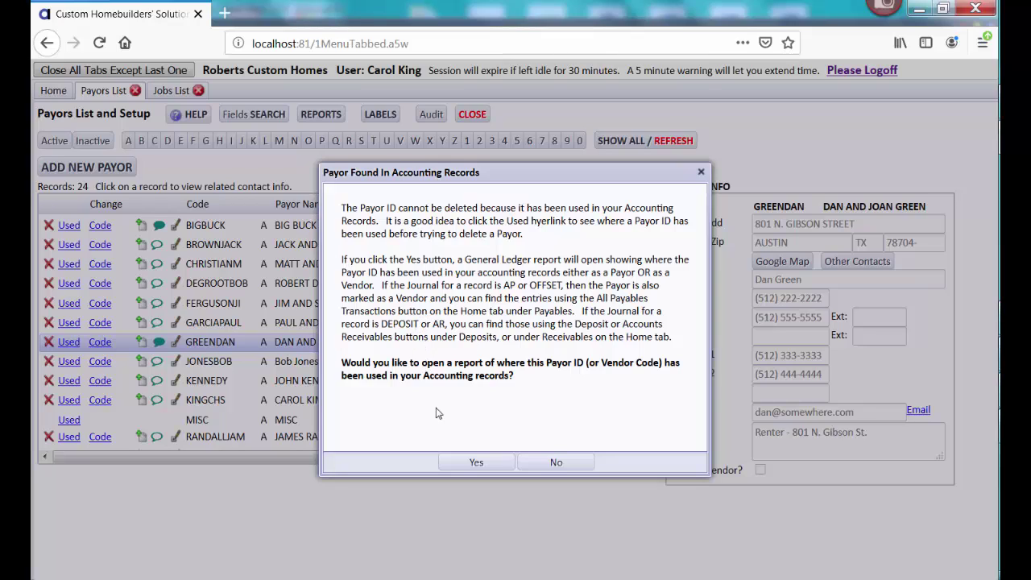
pyautogui.click(473, 462)
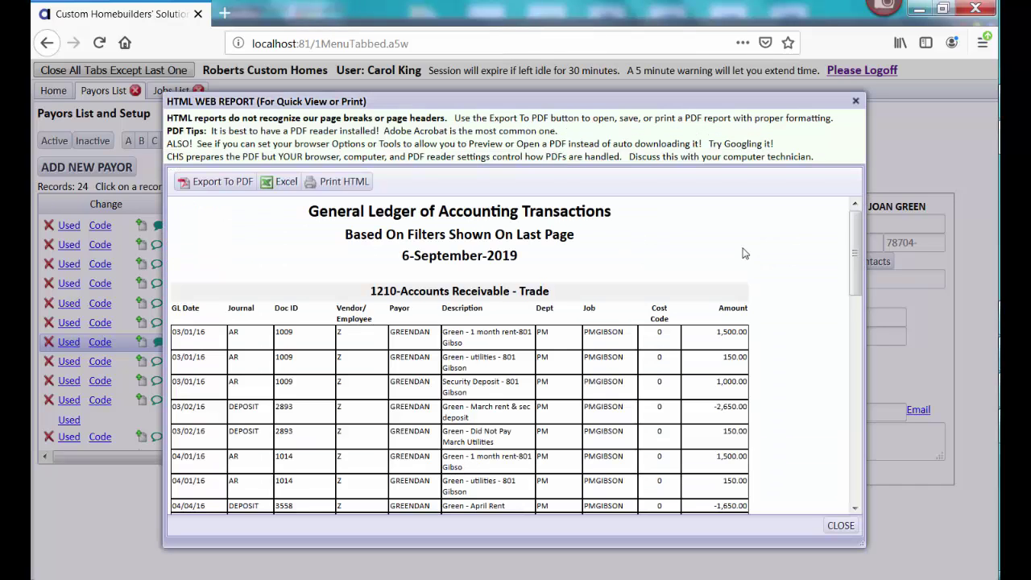
pyautogui.scroll(-2, 849, 250)
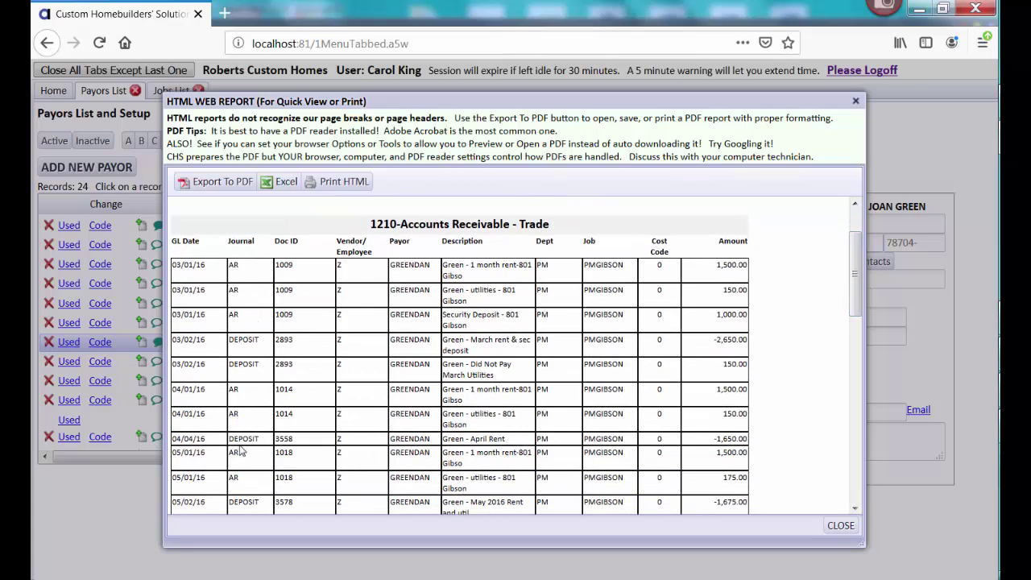
pyautogui.moveTo(862, 284); pyautogui.dragTo(859, 475)
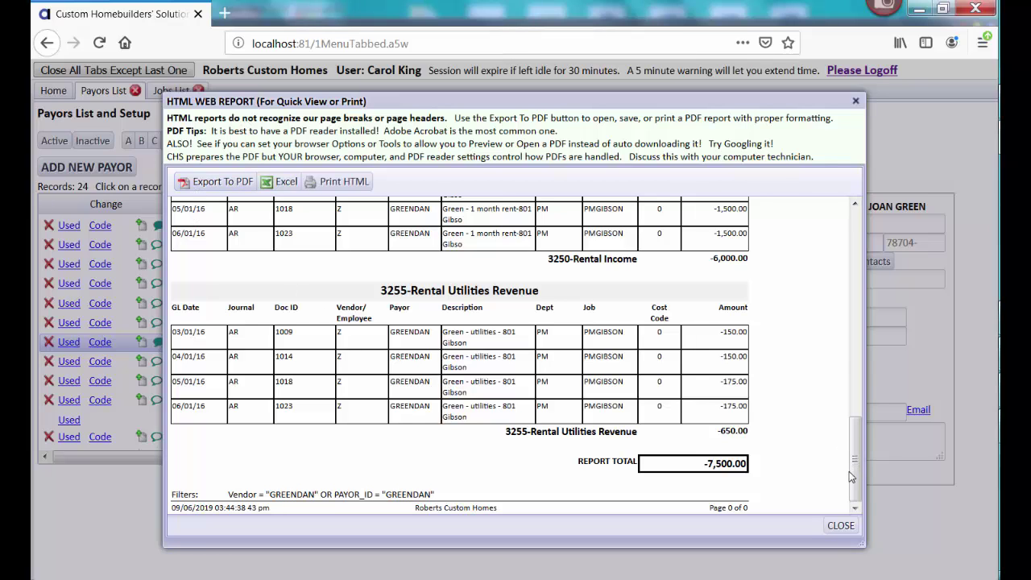
pyautogui.click(841, 526)
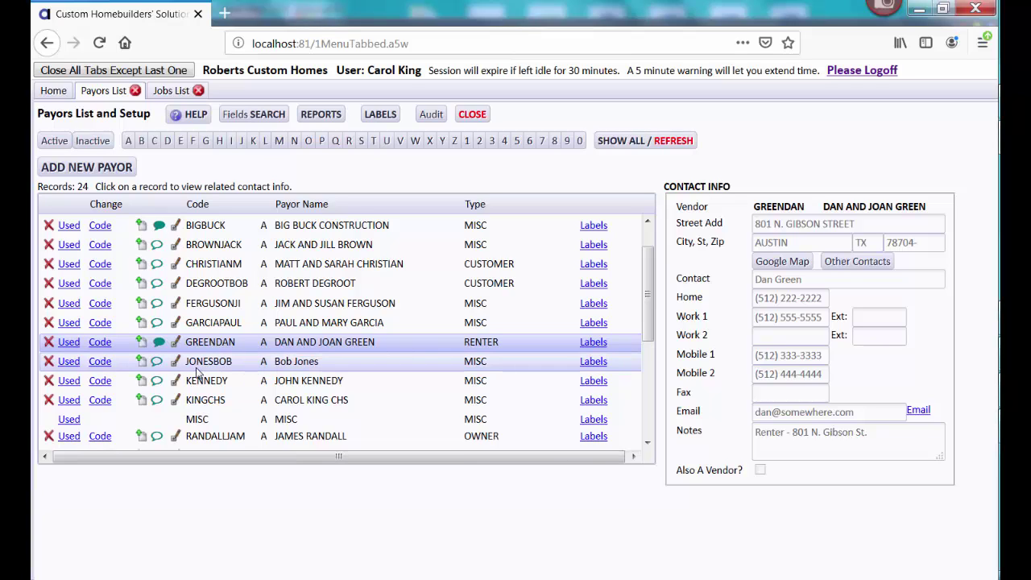
pyautogui.click(49, 361)
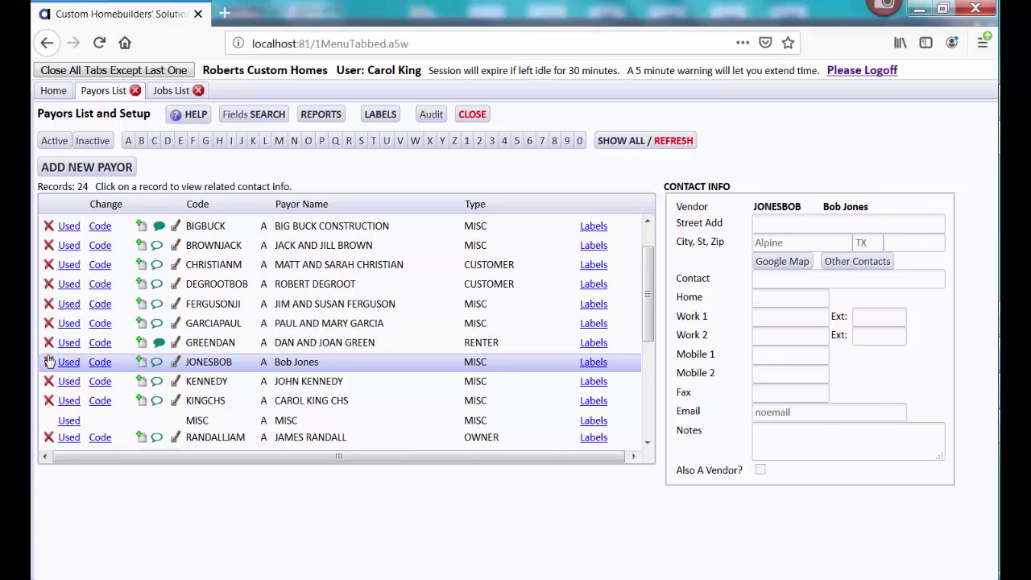
pyautogui.click(49, 361)
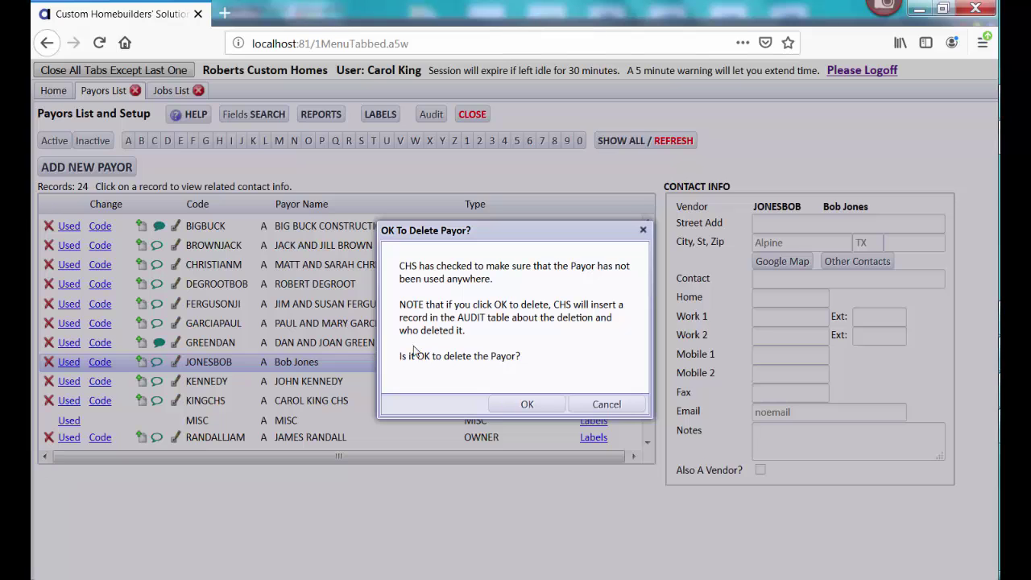
pyautogui.click(526, 405)
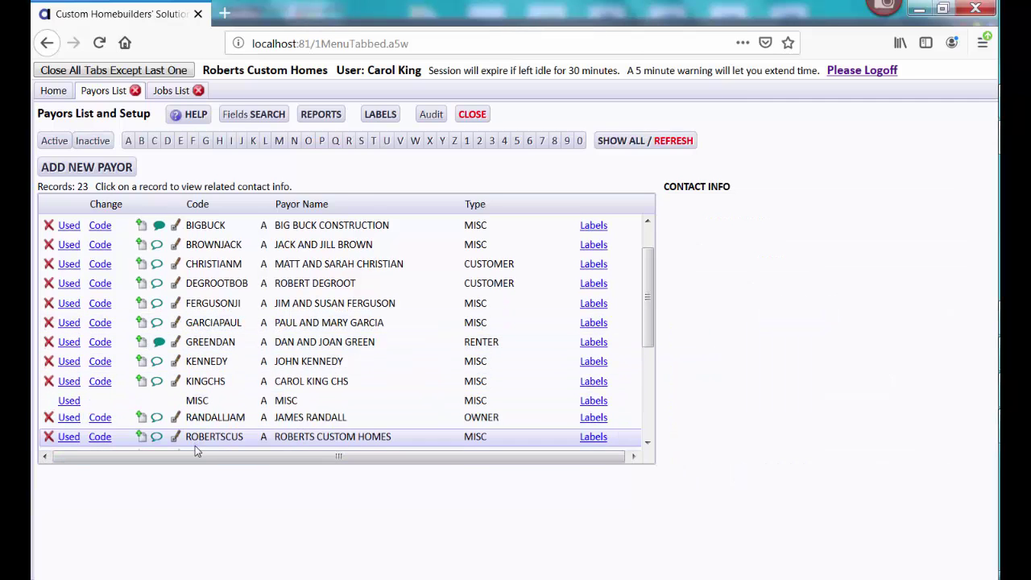
# - Review the payors setup audit records for the deletion entry, close them and select the CUSTOMER payor above the Ferguson entry
pyautogui.click(432, 118)
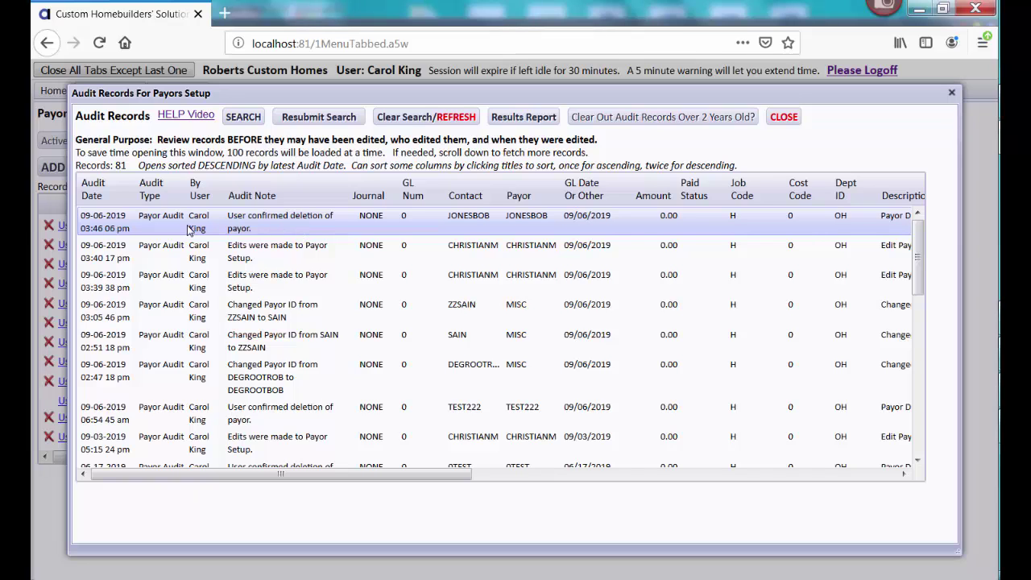
pyautogui.press('Escape')
pyautogui.click(352, 283)
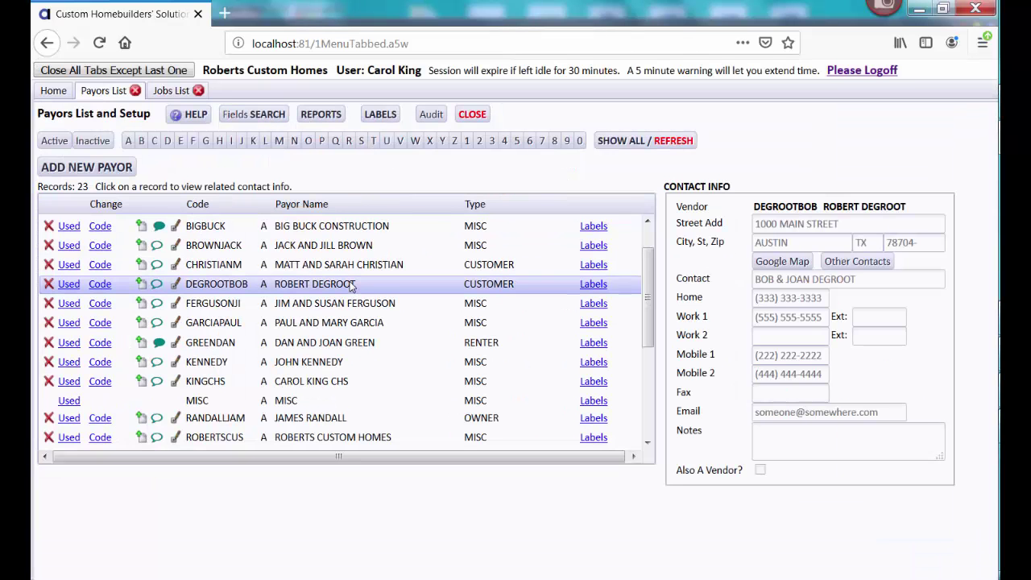